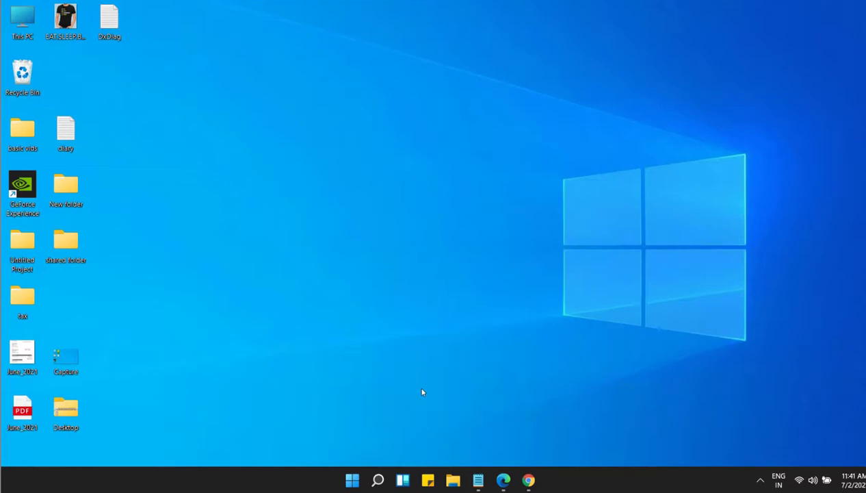
Step: Search for regedit in Windows Search and launch Registry Editor
click(378, 482)
text(re)
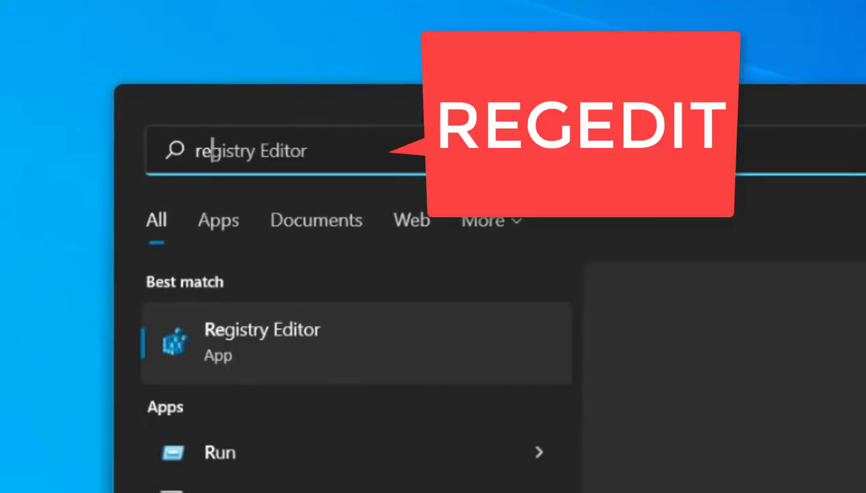
text(gedit)
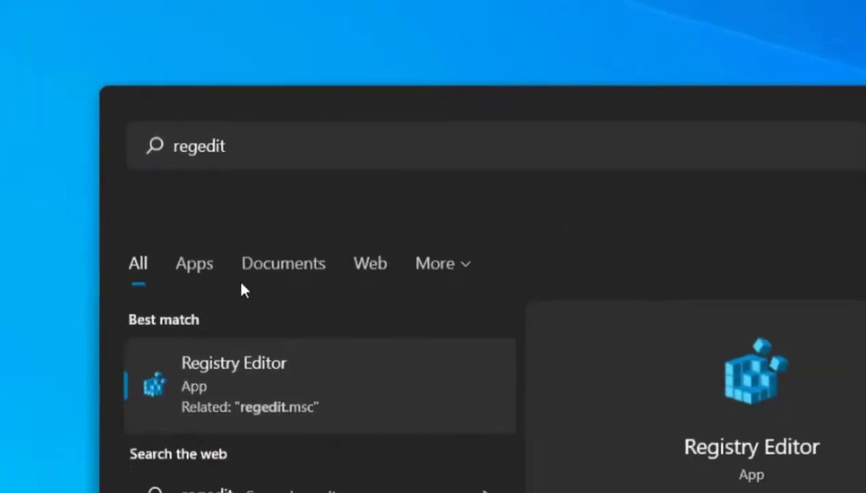
key(Return)
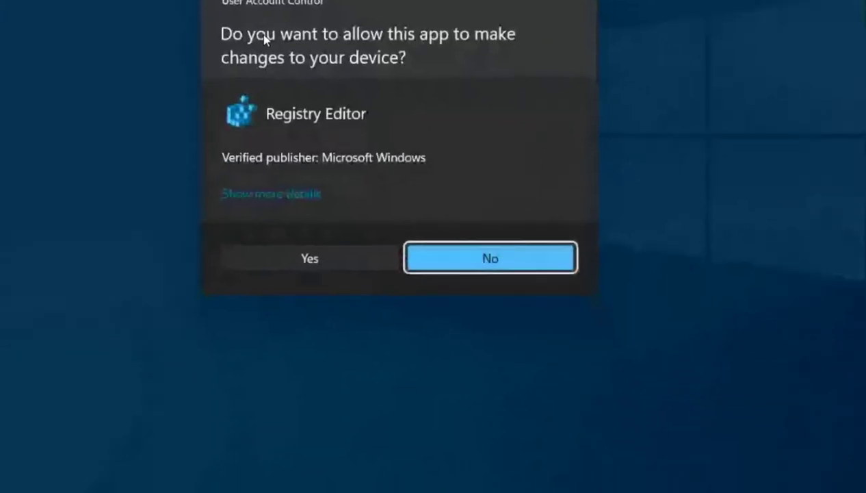
Step: Approve the UAC prompt, then bring up Notepad lower on screen and select the StuckRects3 key path
click(304, 246)
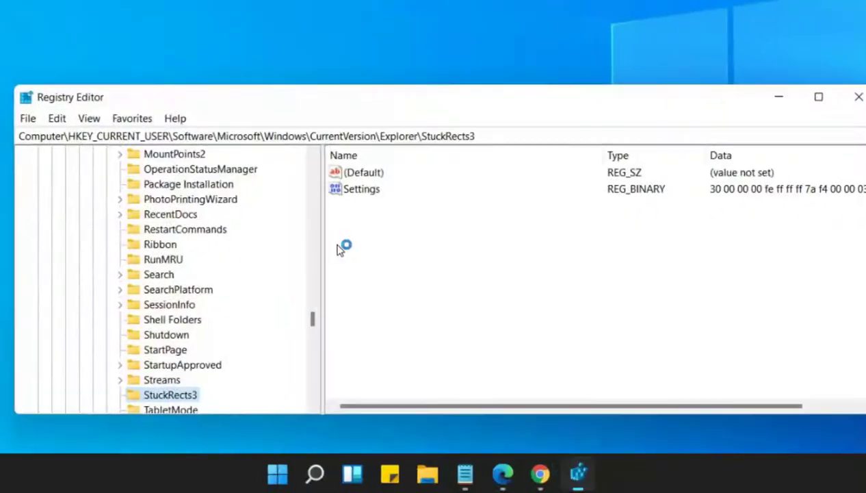
click(512, 473)
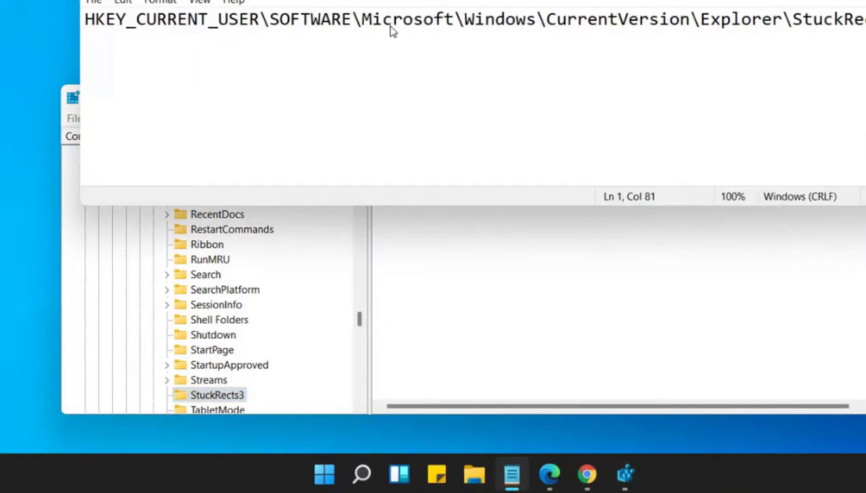
drag(422, 4, 437, 205)
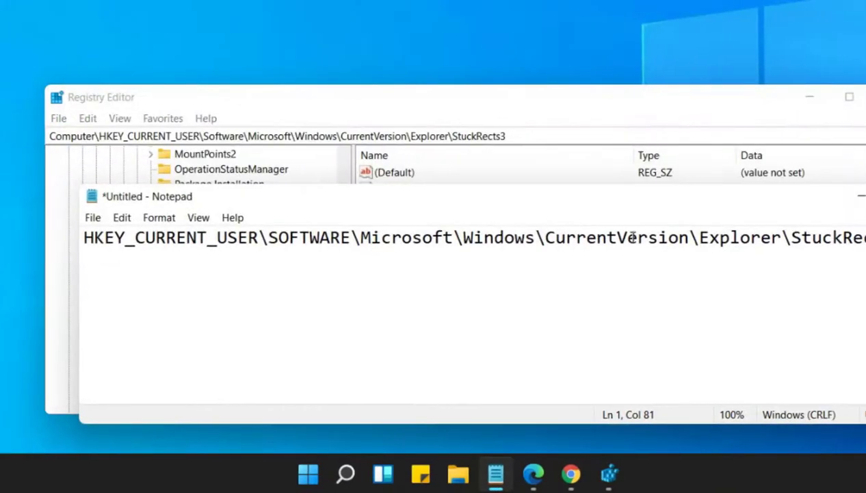
drag(862, 247, 4, 224)
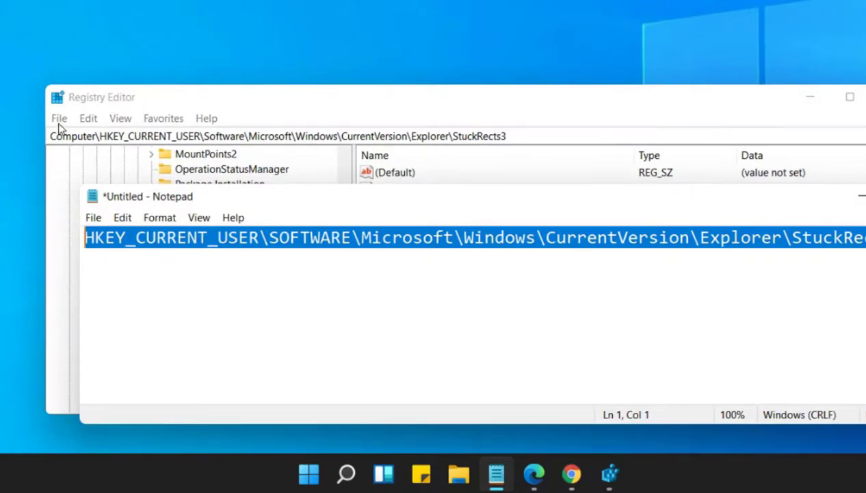
Step: Export the StuckRects3 branch to Documents as move-taskbar-backup
click(59, 123)
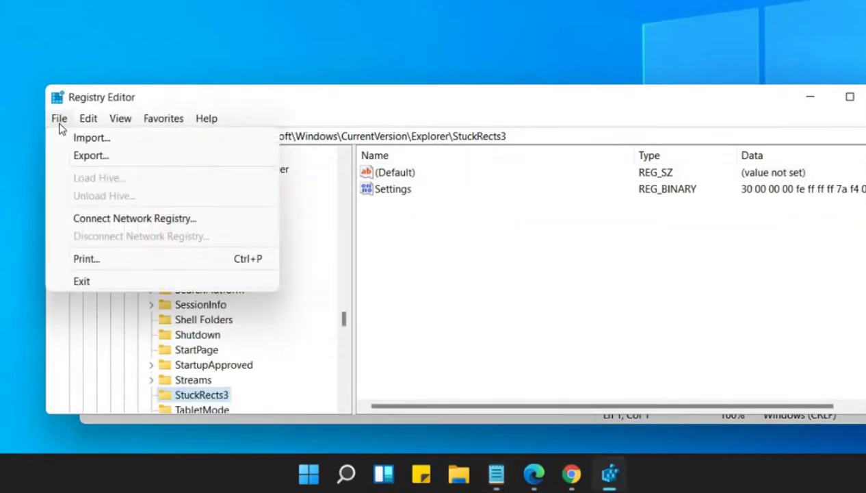
click(81, 158)
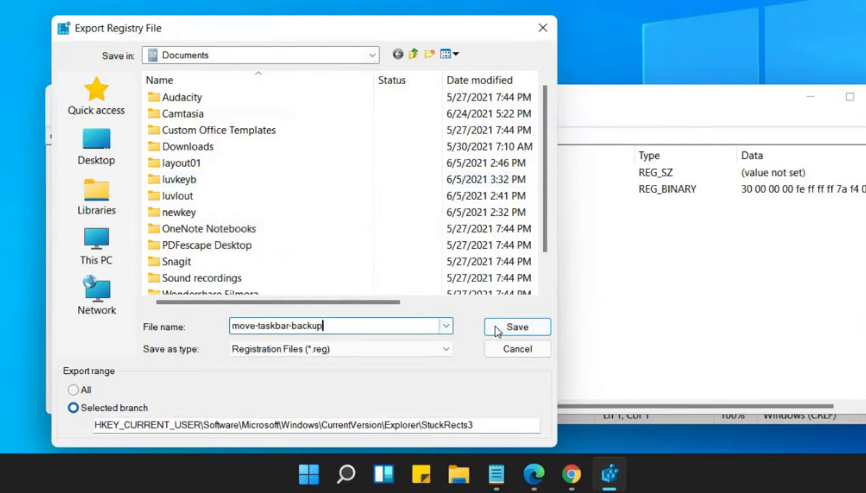
click(517, 327)
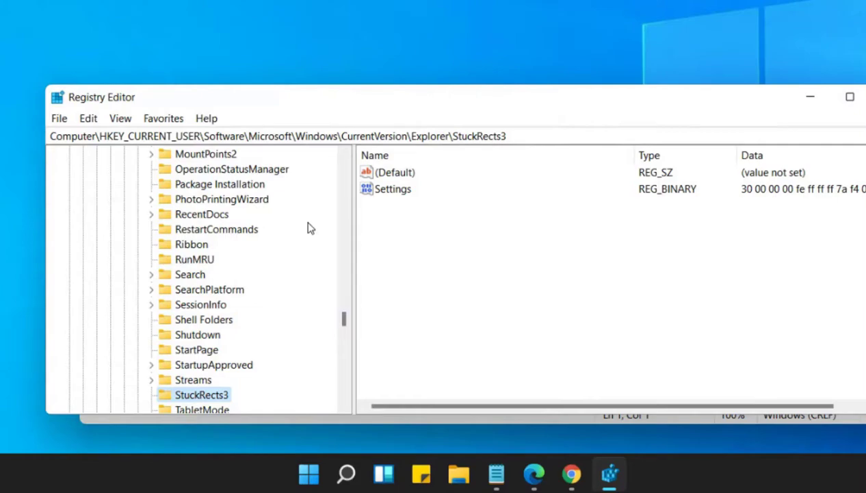
Step: Open the Settings binary value and replace the 03 byte in row 00000008 with 01
drag(346, 325, 346, 334)
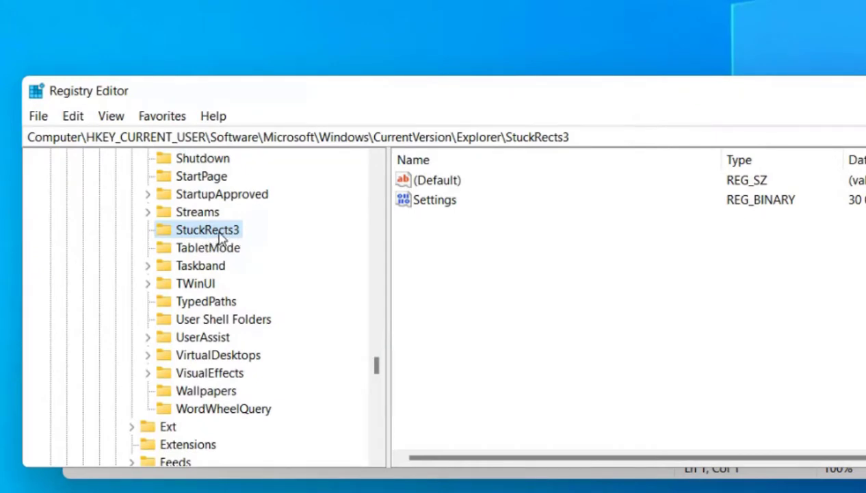
click(441, 217)
click(448, 207)
click(451, 221)
double_click(448, 208)
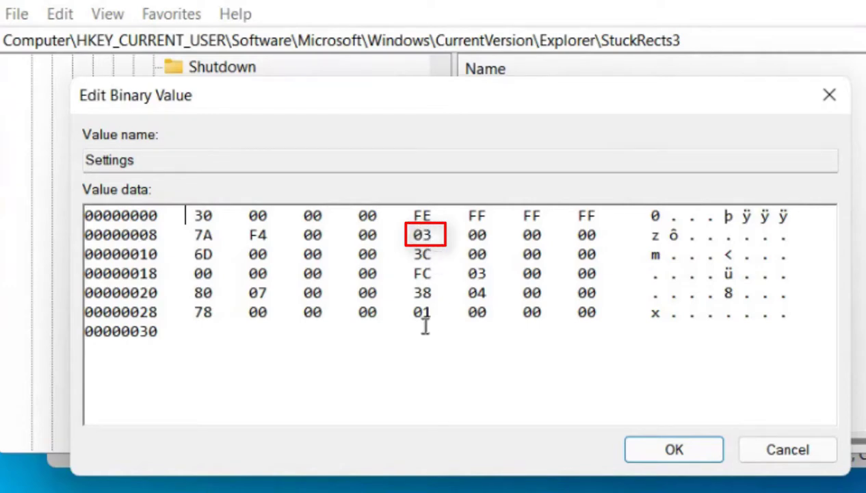
click(430, 235)
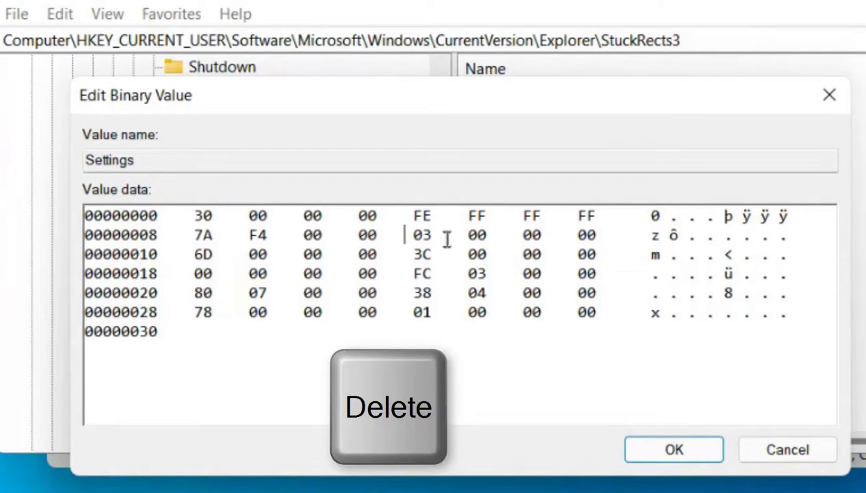
key(Delete)
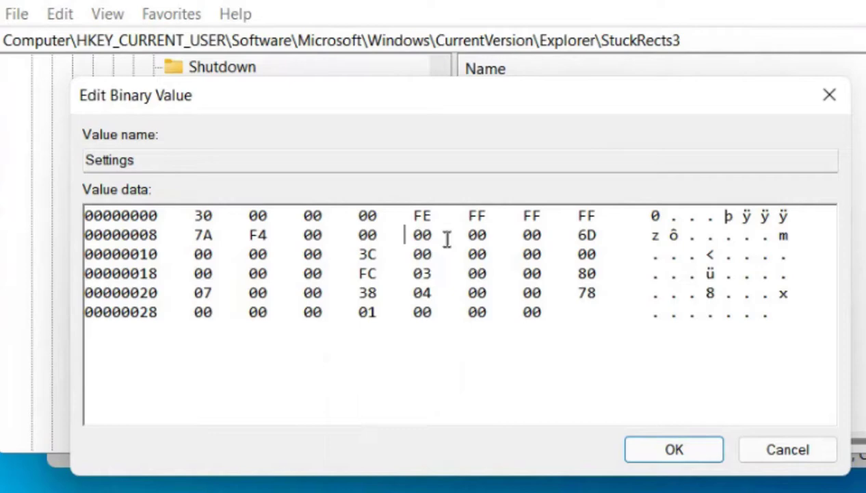
text(01 0)
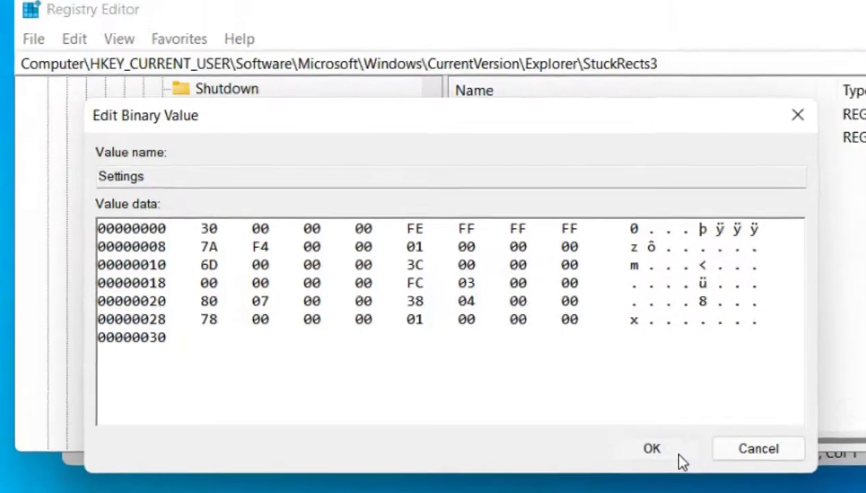
Step: Save the edited Settings value, show the desktop and open the Start quick-link menu
click(677, 450)
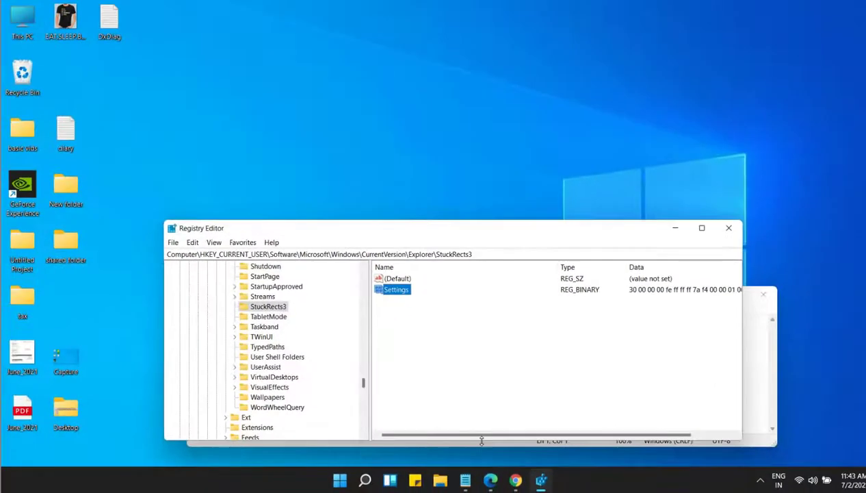
key(super+d)
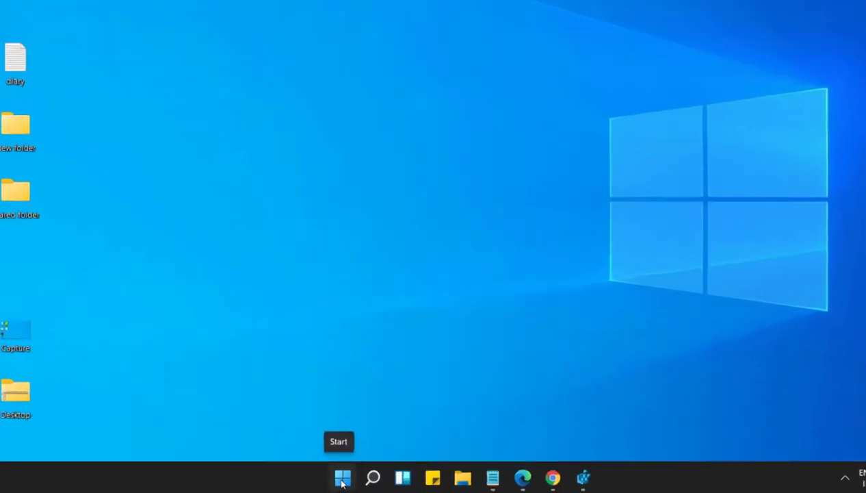
right_click(339, 481)
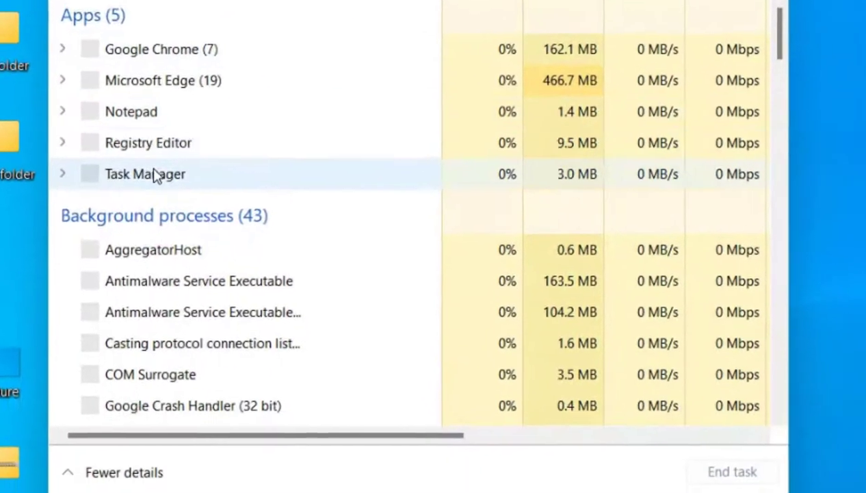
Step: Restart the Windows Explorer process in Task Manager, then close Task Manager
scroll(214, 293, down, 3)
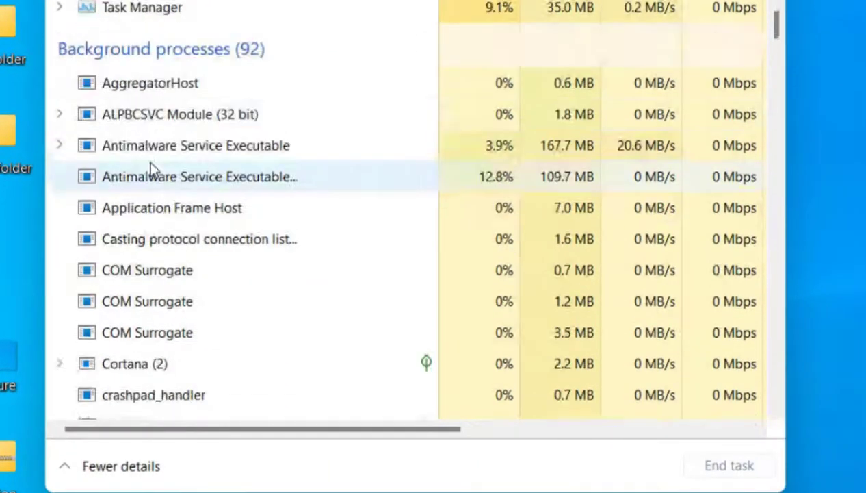
scroll(152, 168, down, 5)
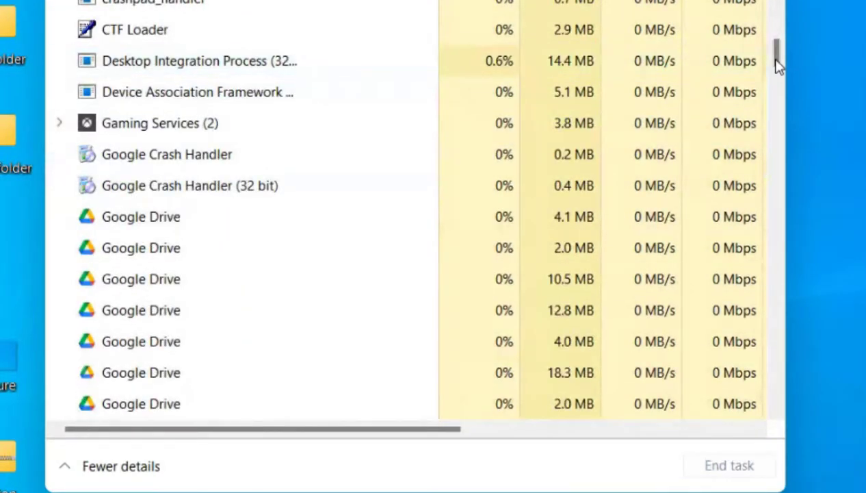
scroll(764, 296, down, 20)
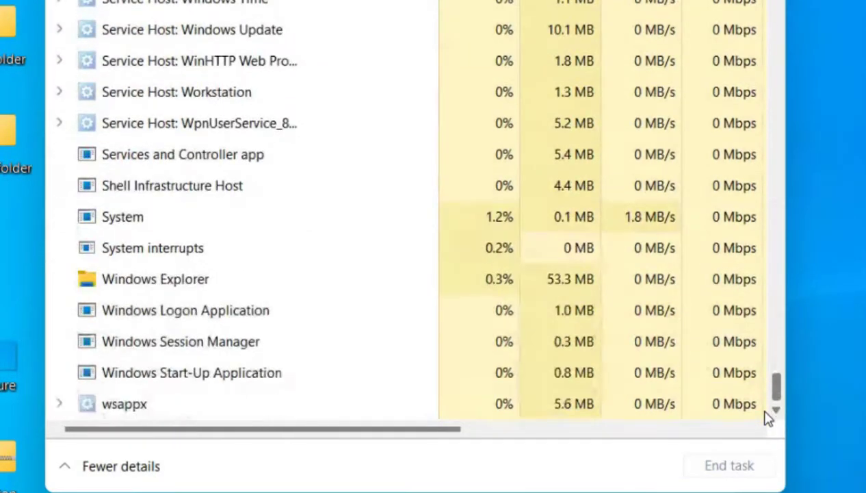
click(203, 289)
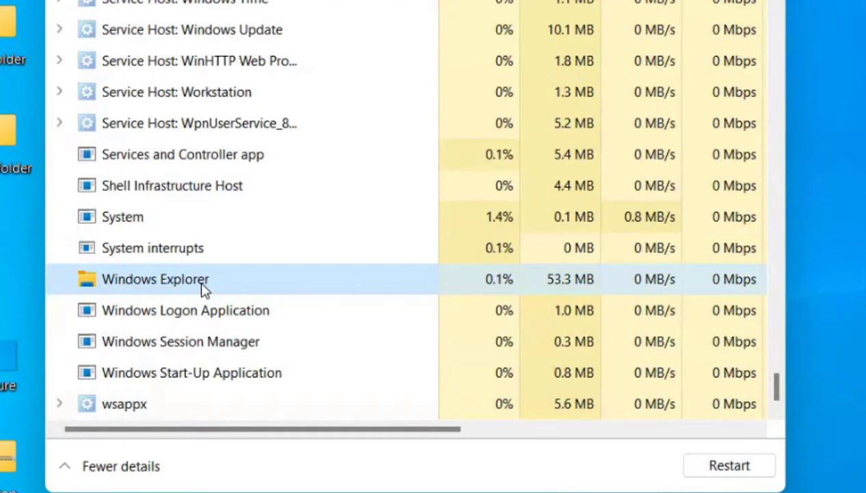
right_click(203, 289)
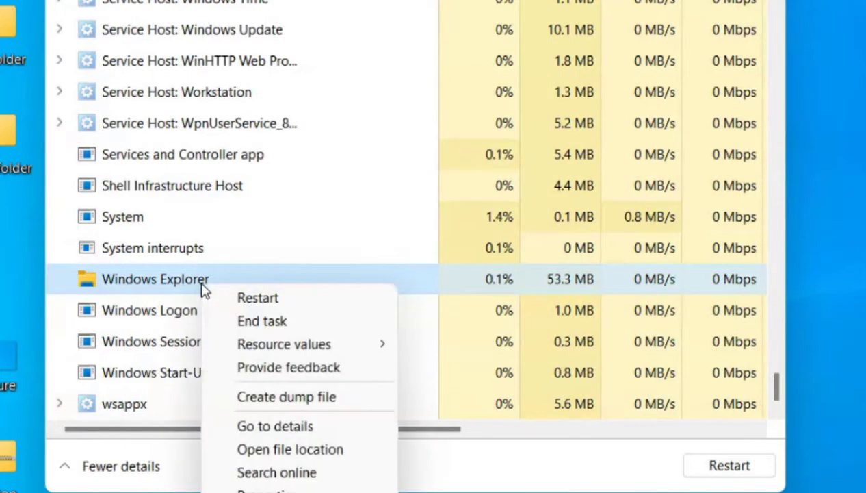
click(284, 309)
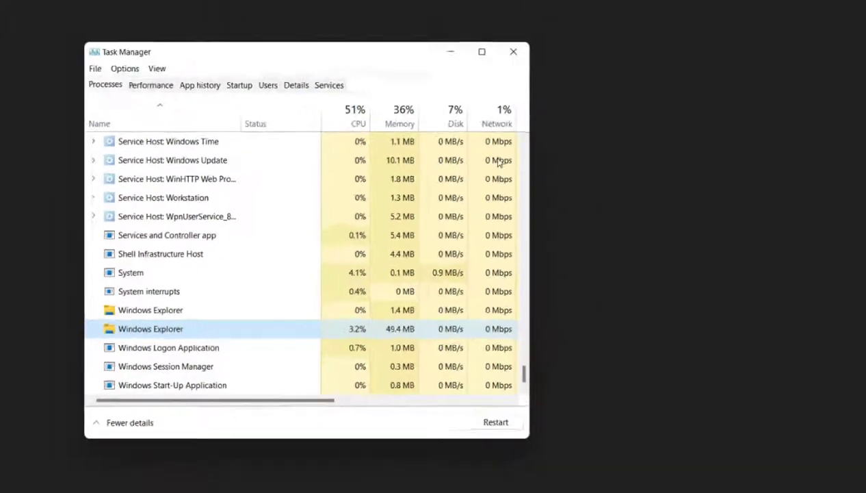
click(515, 54)
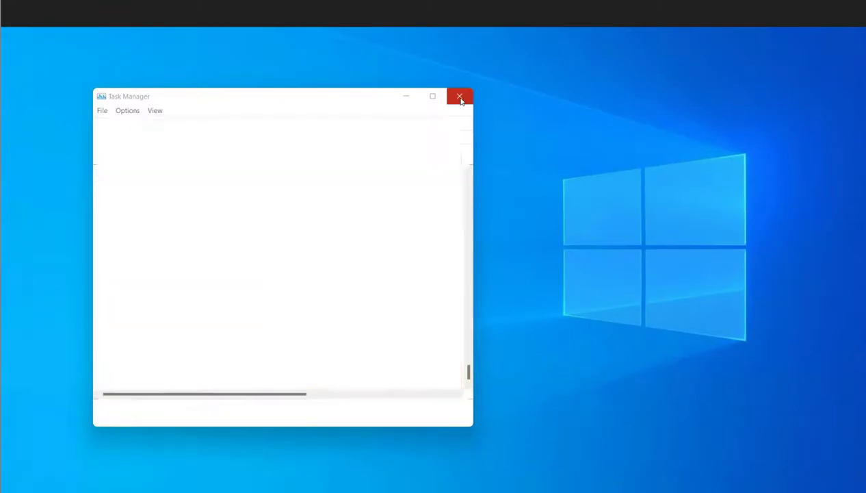
click(461, 99)
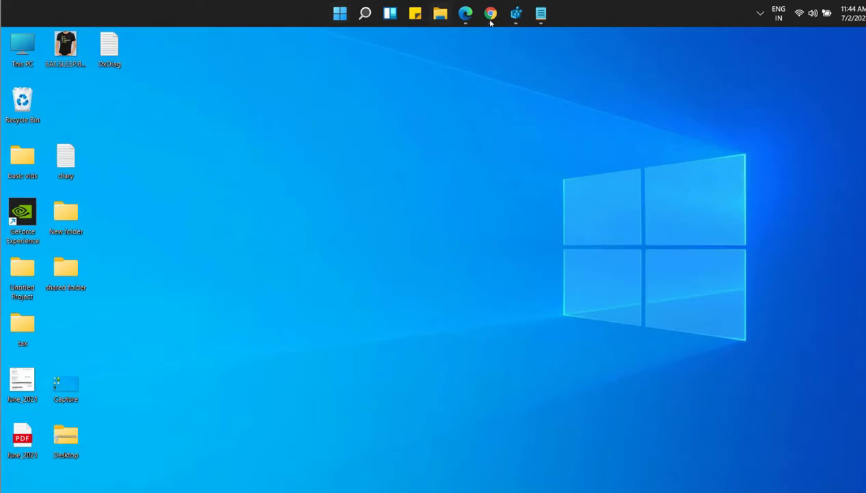
Step: Reopen Settings, change the row 00000008 byte from 01 back to 03, and minimize Registry Editor
click(516, 13)
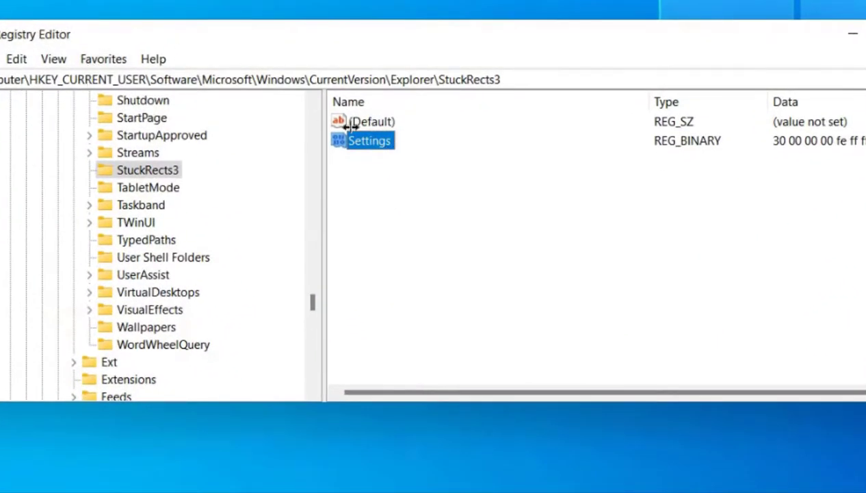
double_click(388, 152)
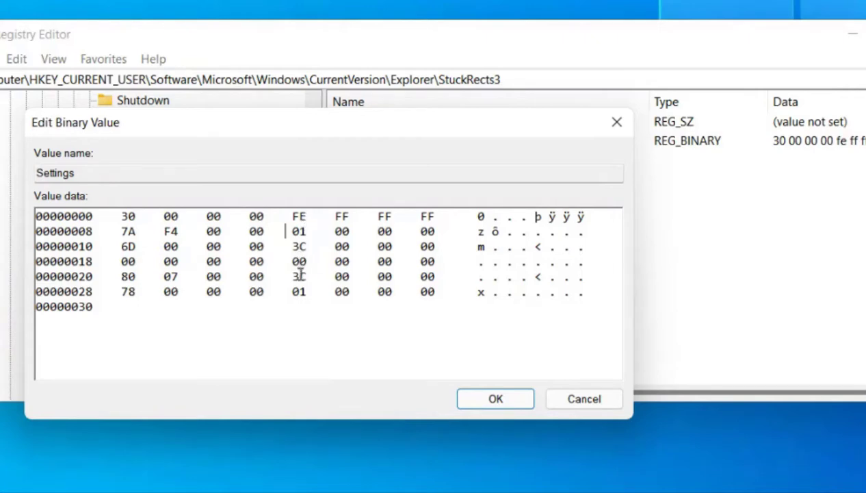
key(Delete)
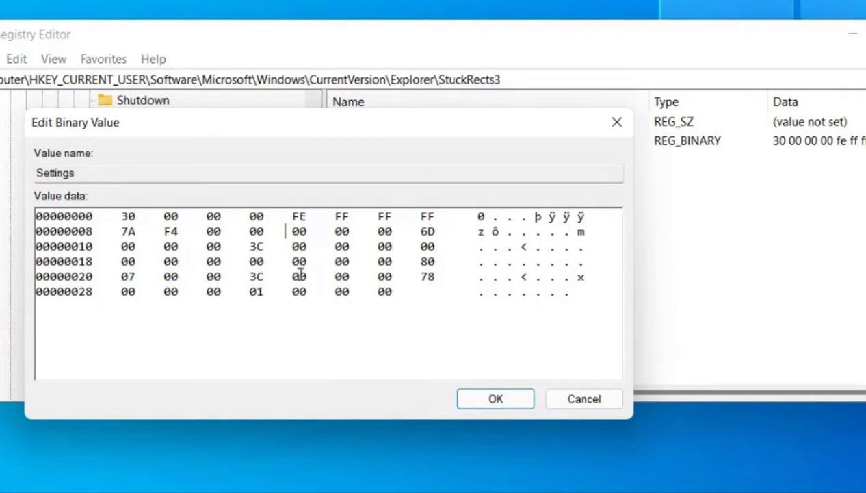
text(03)
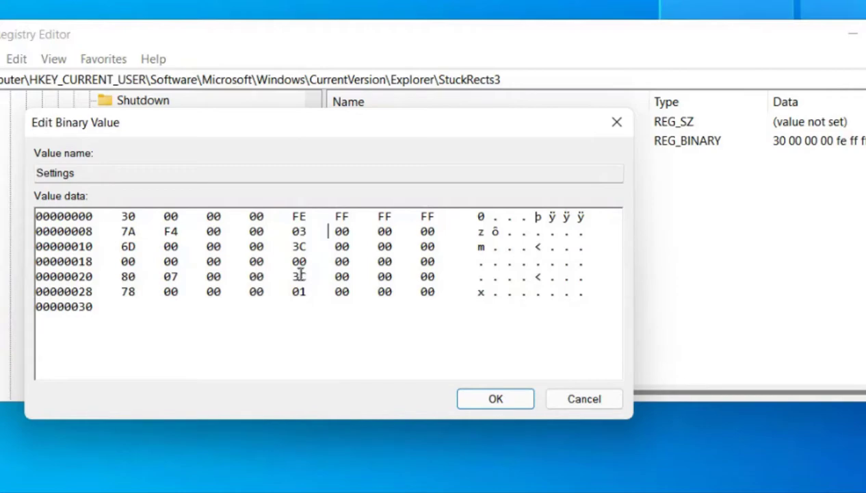
click(495, 399)
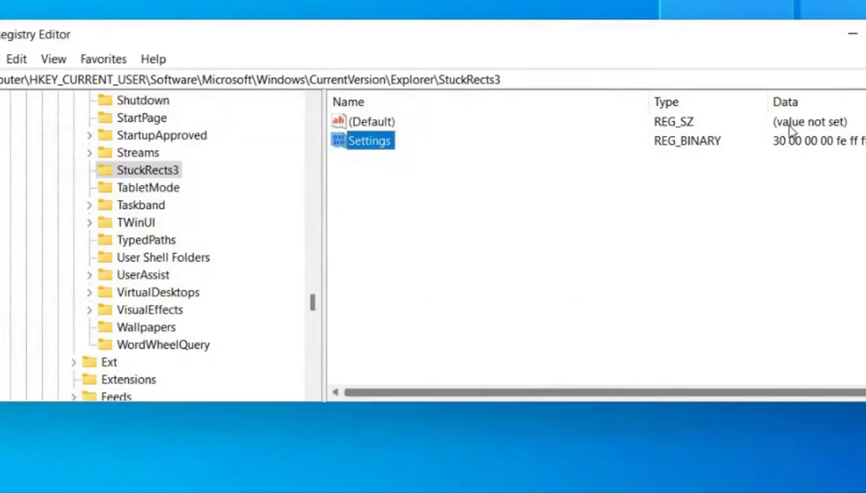
click(853, 32)
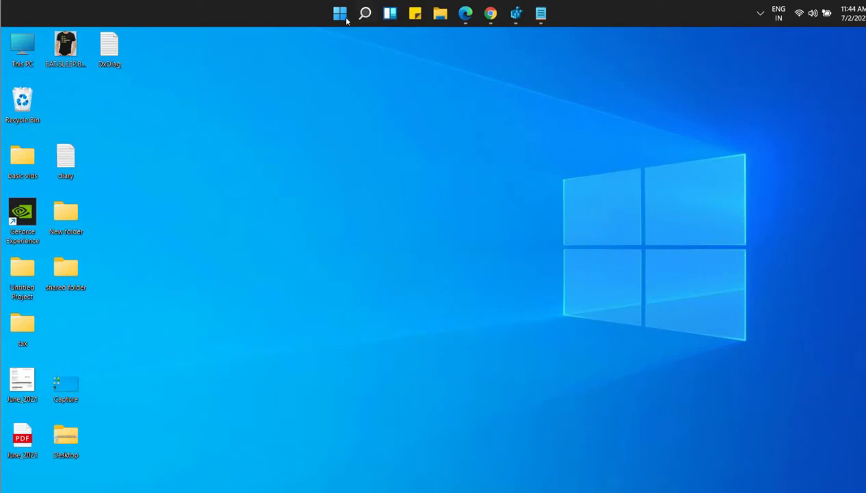
Step: Open Task Manager from the Start quick menu, restart Windows Explorer, and close Task Manager
right_click(343, 16)
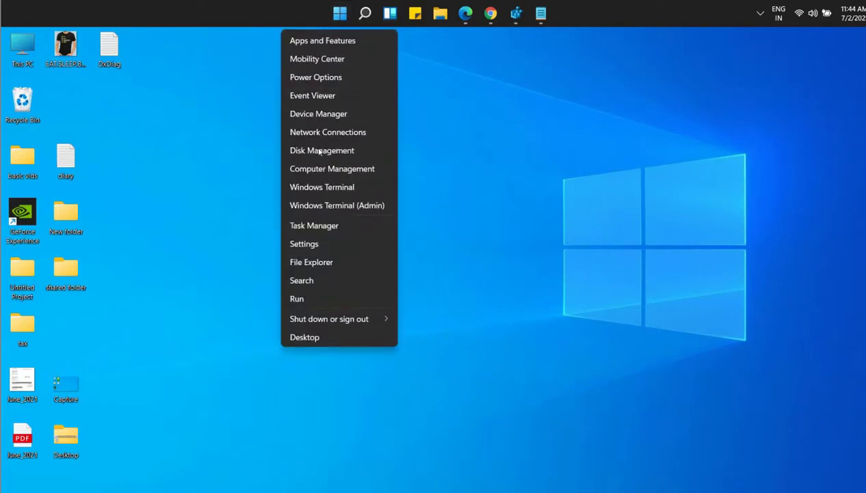
click(315, 226)
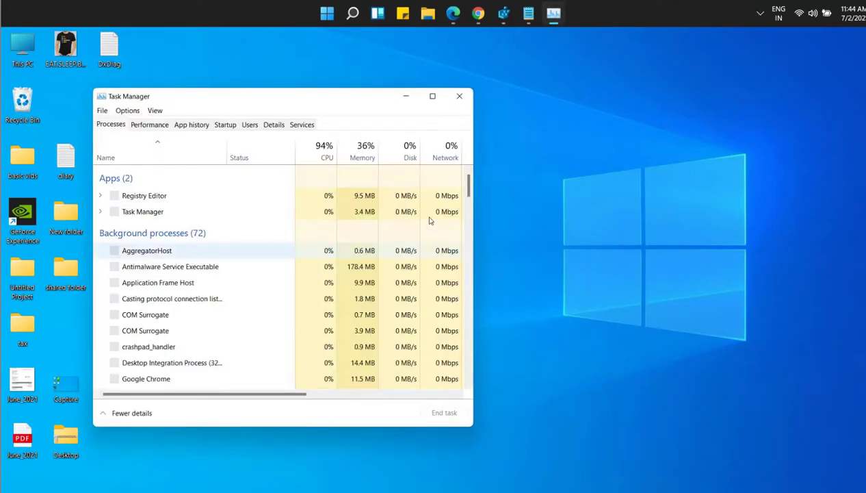
drag(469, 186, 479, 411)
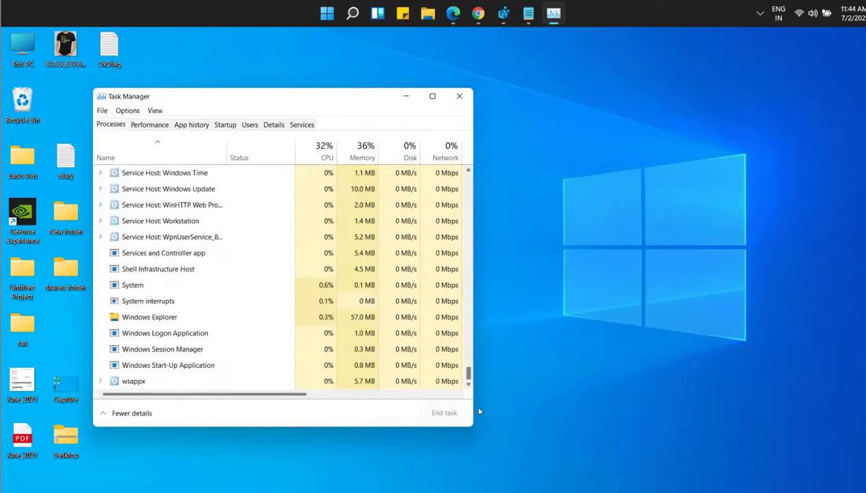
right_click(163, 321)
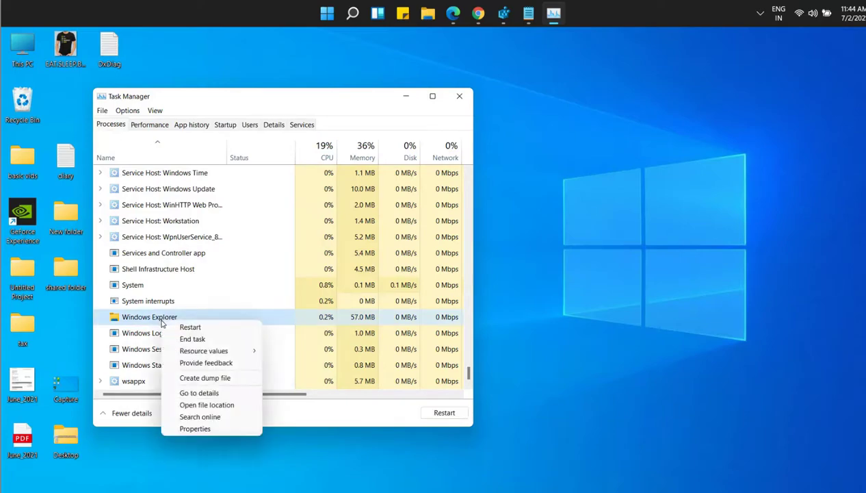
click(191, 328)
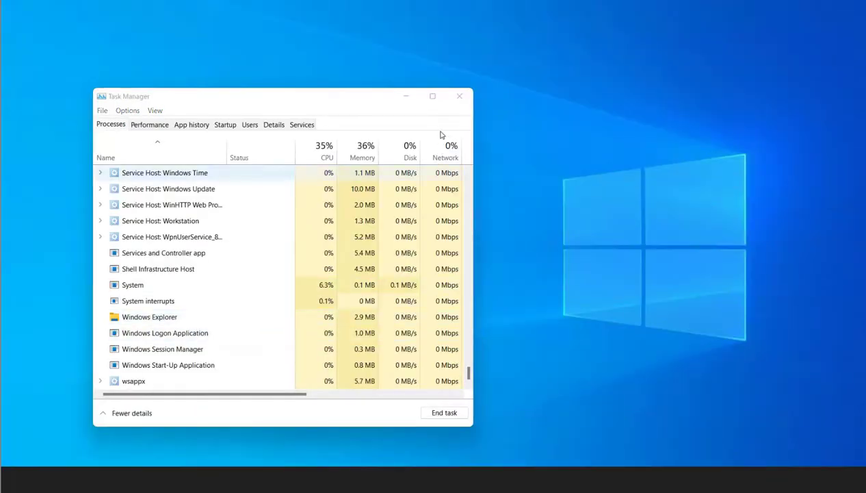
click(460, 97)
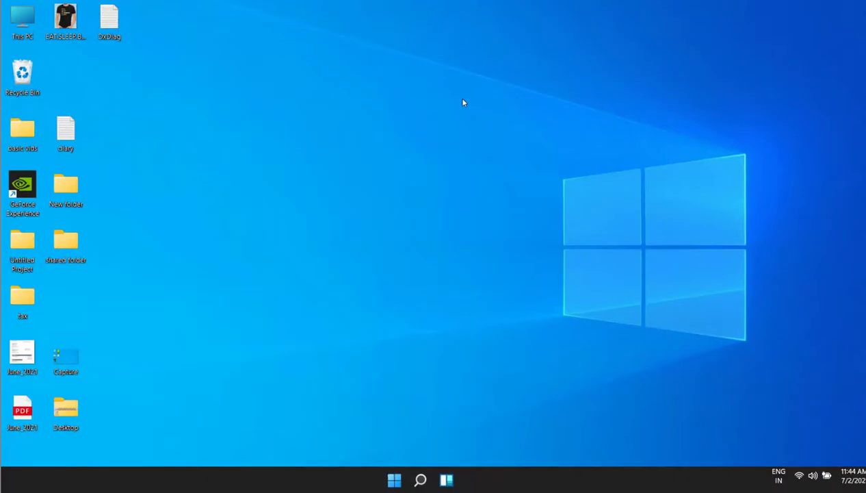